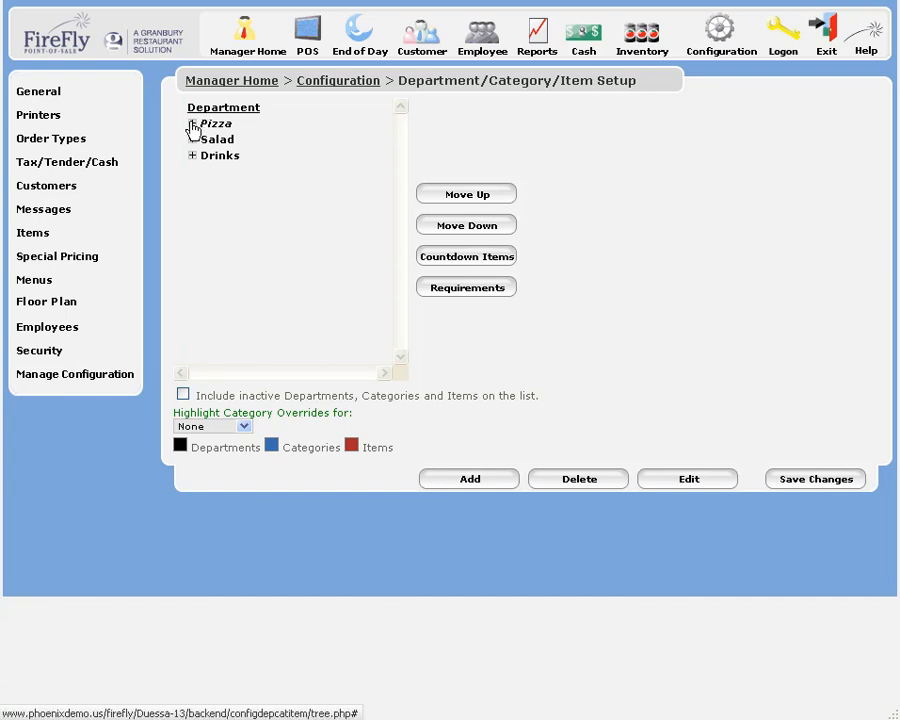
# Start a new category in the Pizza department and name it Pizza Cheese.
pyautogui.click(193, 124)
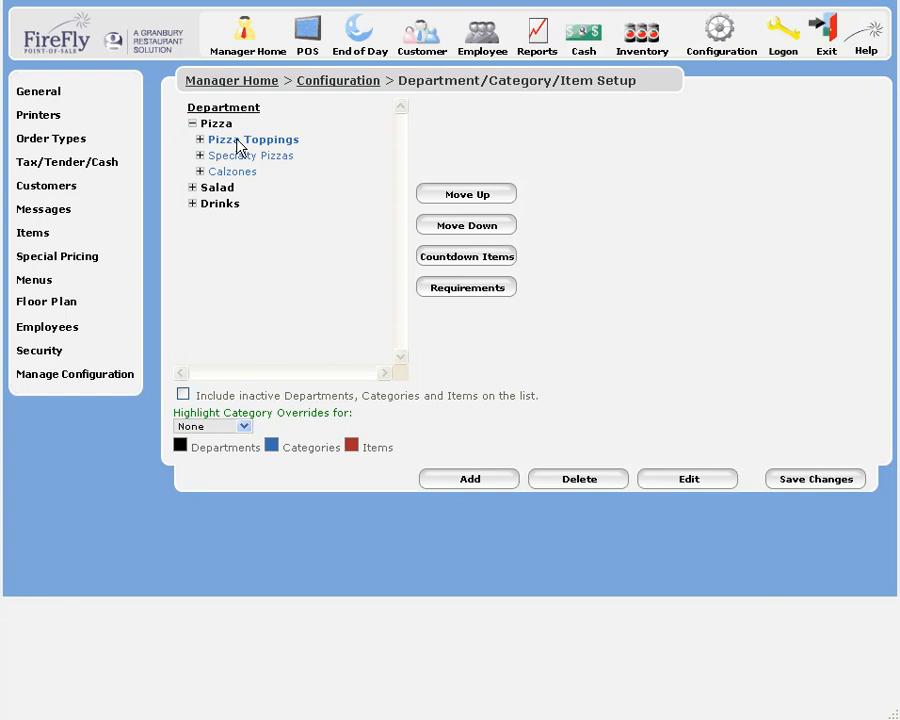
pyautogui.click(241, 160)
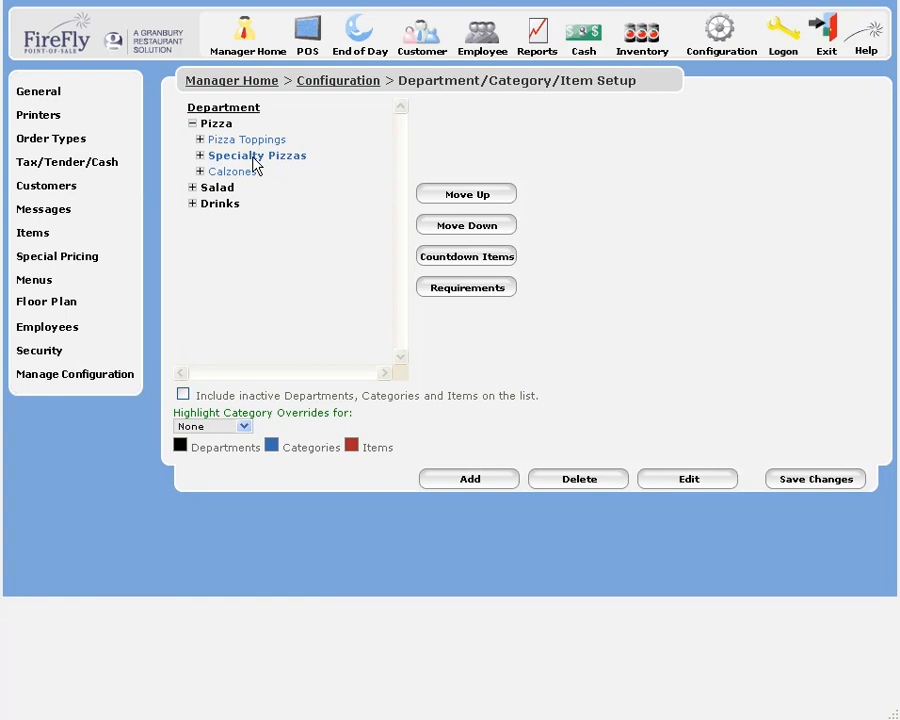
pyautogui.click(212, 125)
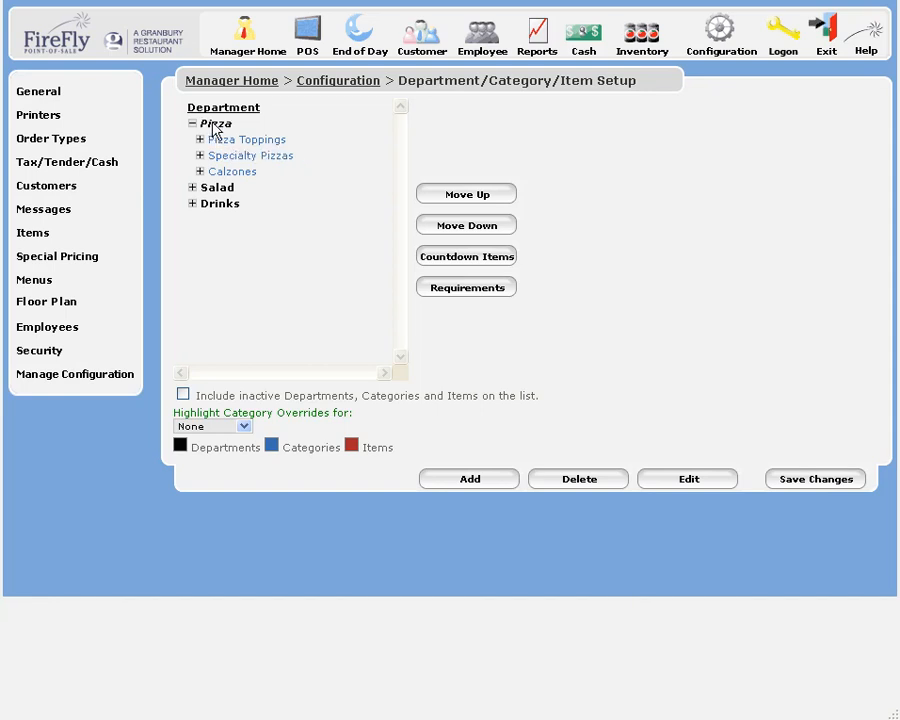
pyautogui.click(497, 495)
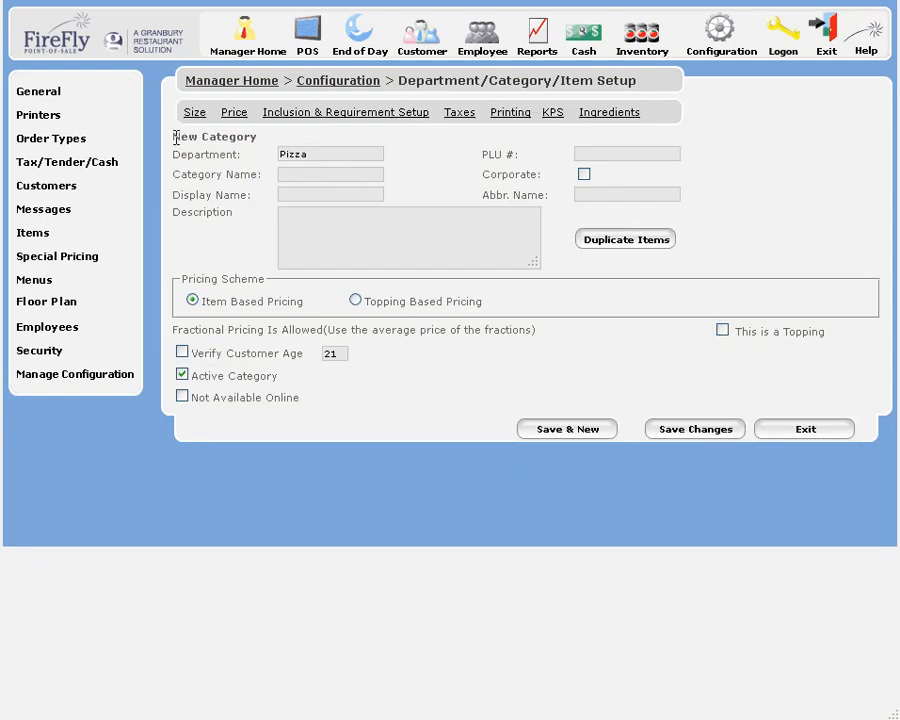
pyautogui.moveTo(175, 137); pyautogui.dragTo(258, 137)
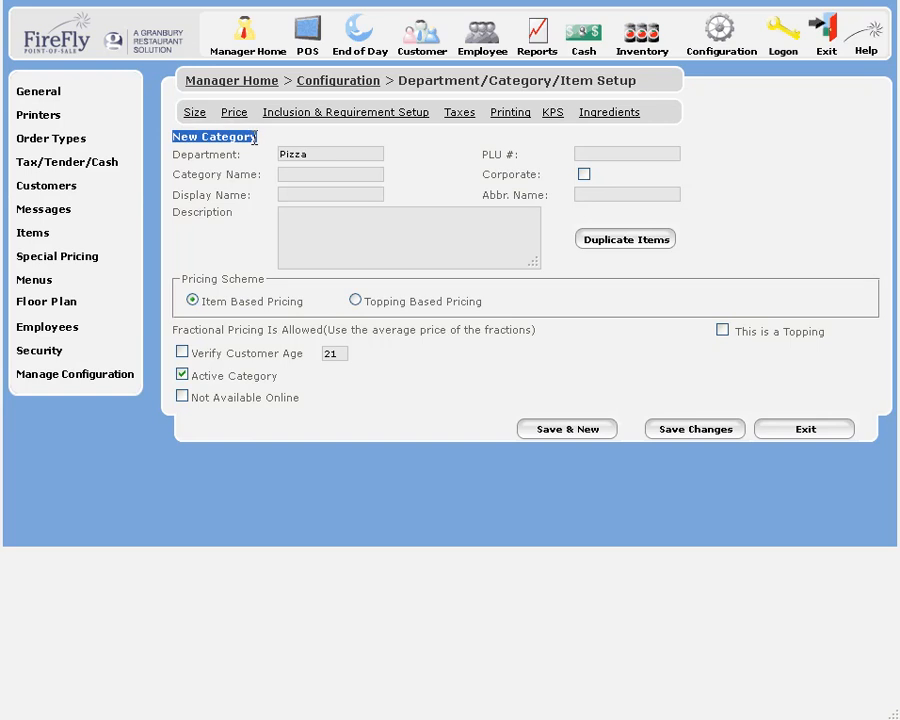
pyautogui.click(308, 153)
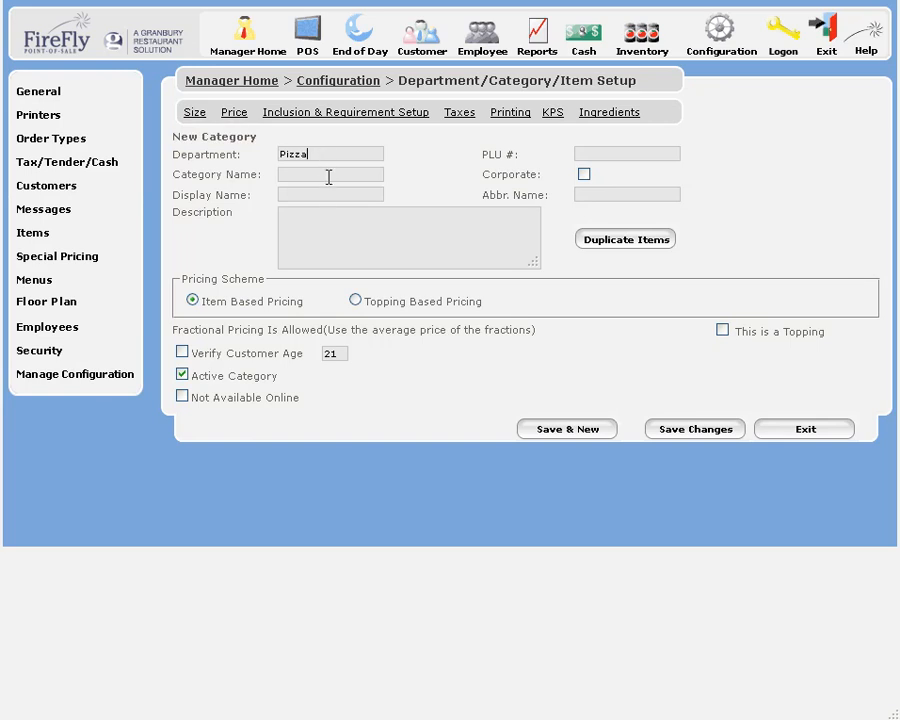
pyautogui.click(329, 175)
pyautogui.write('Pizza')
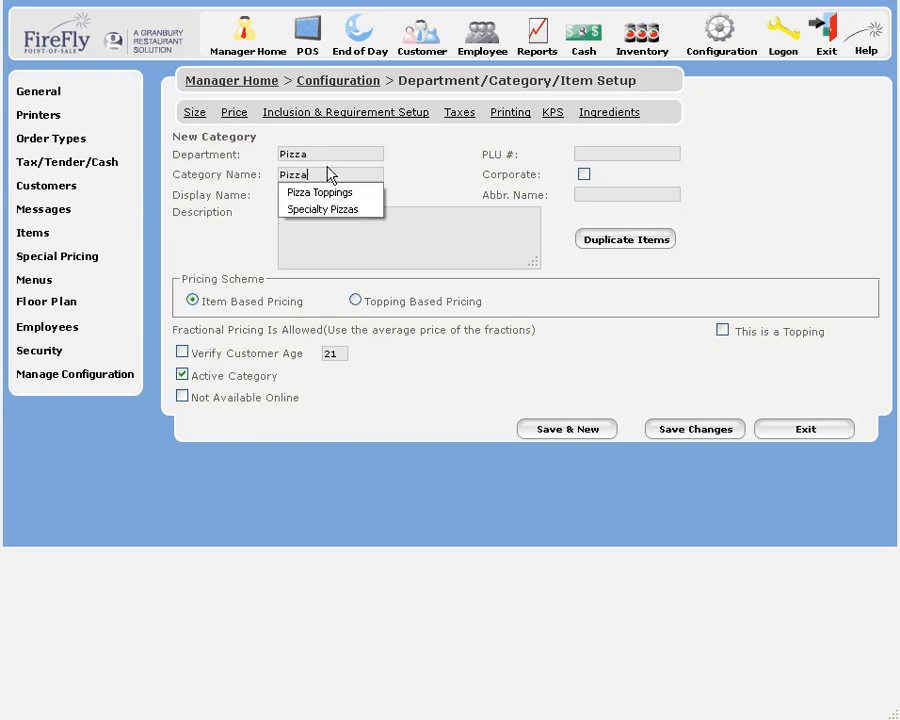
pyautogui.write(' Cheese')
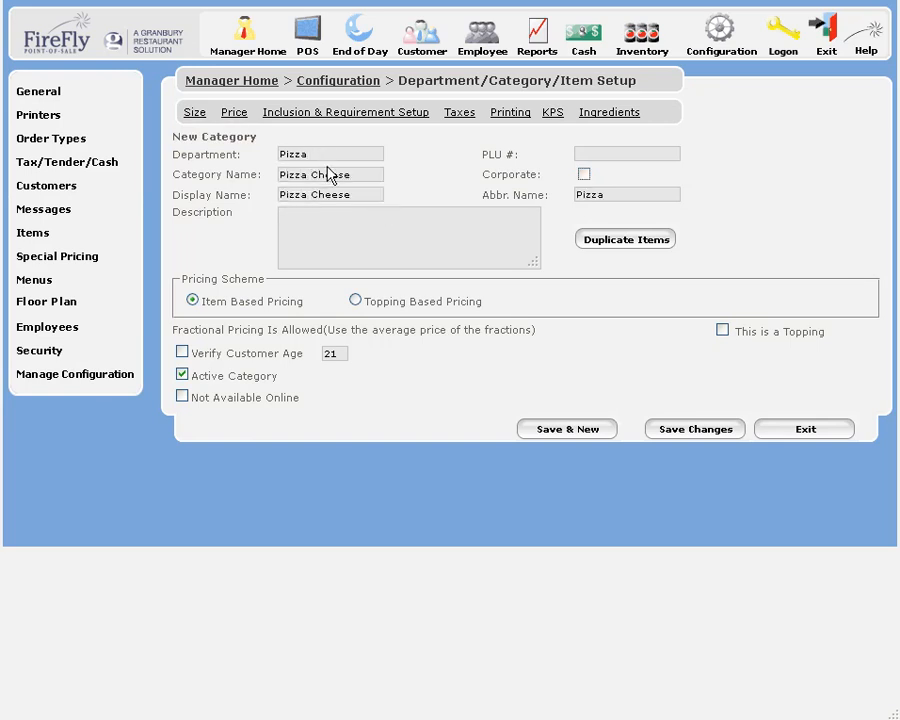
# Mark the Pizza Cheese category as a topping, leave its description empty, and save the category.
pyautogui.press('Tab')
pyautogui.press('Tab')
pyautogui.click(408, 240)
pyautogui.click(723, 332)
pyautogui.click(700, 429)
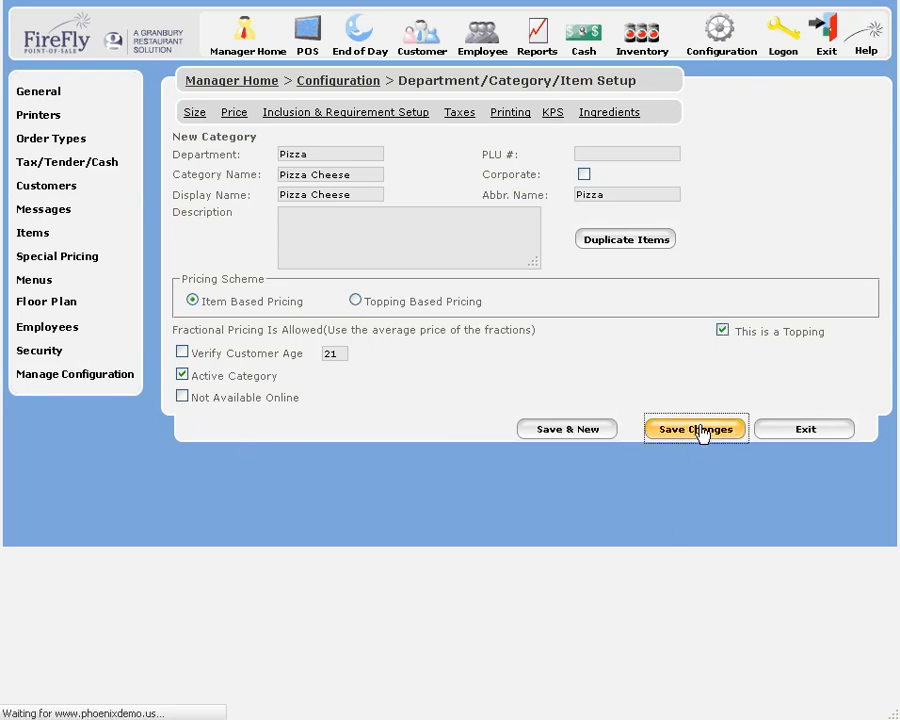
# Make Thin the default crust in the size setup of the Pizza Cheese category.
pyautogui.click(194, 117)
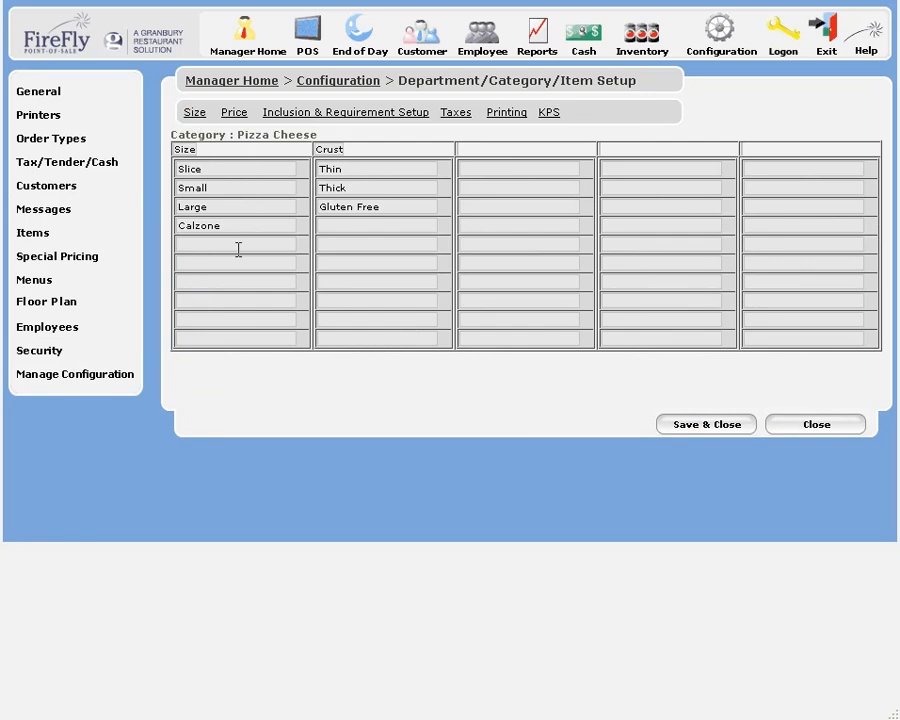
pyautogui.click(229, 188)
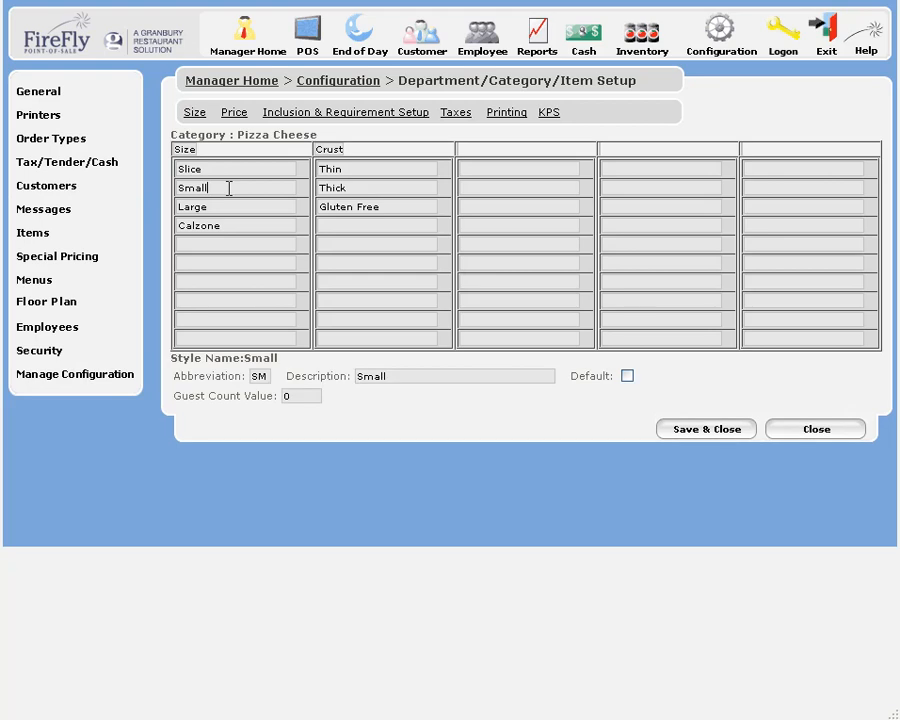
pyautogui.click(226, 206)
pyautogui.click(355, 167)
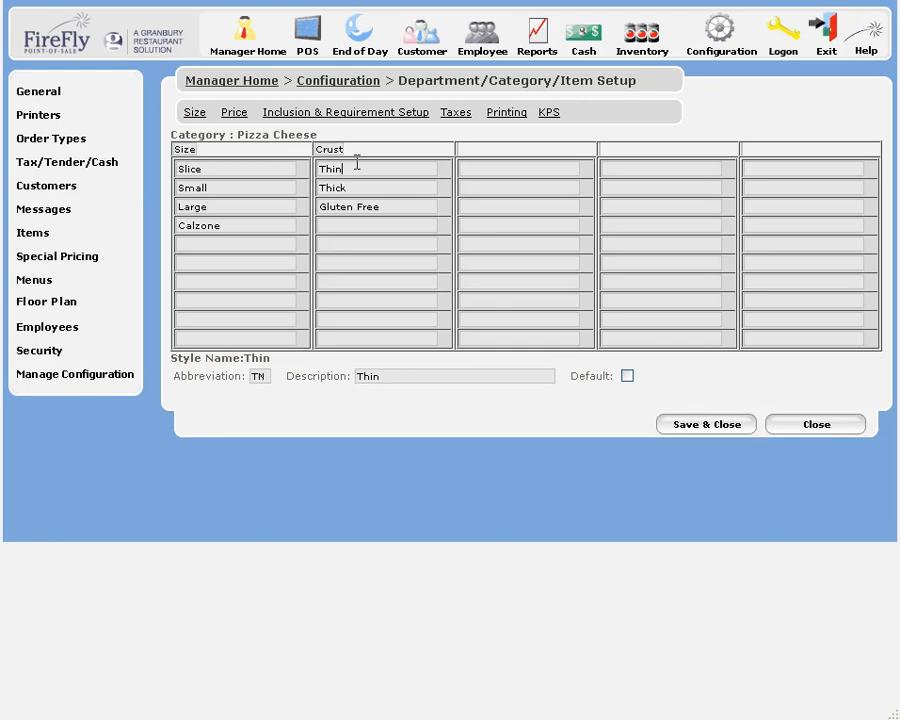
pyautogui.click(626, 377)
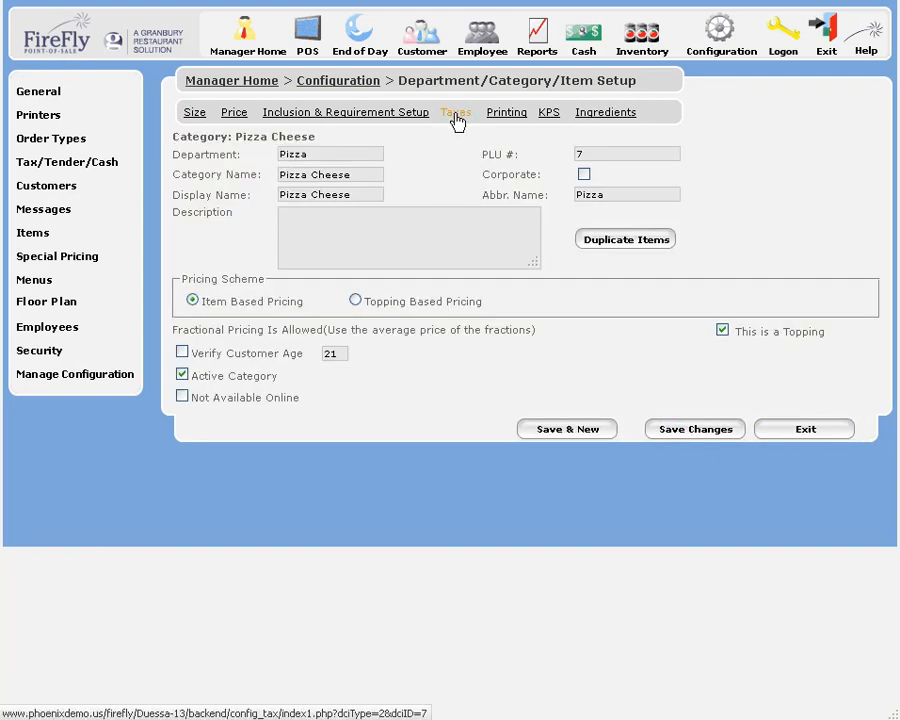
# Review the tax configuration of the Pizza Cheese category and return to the department list.
pyautogui.click(456, 115)
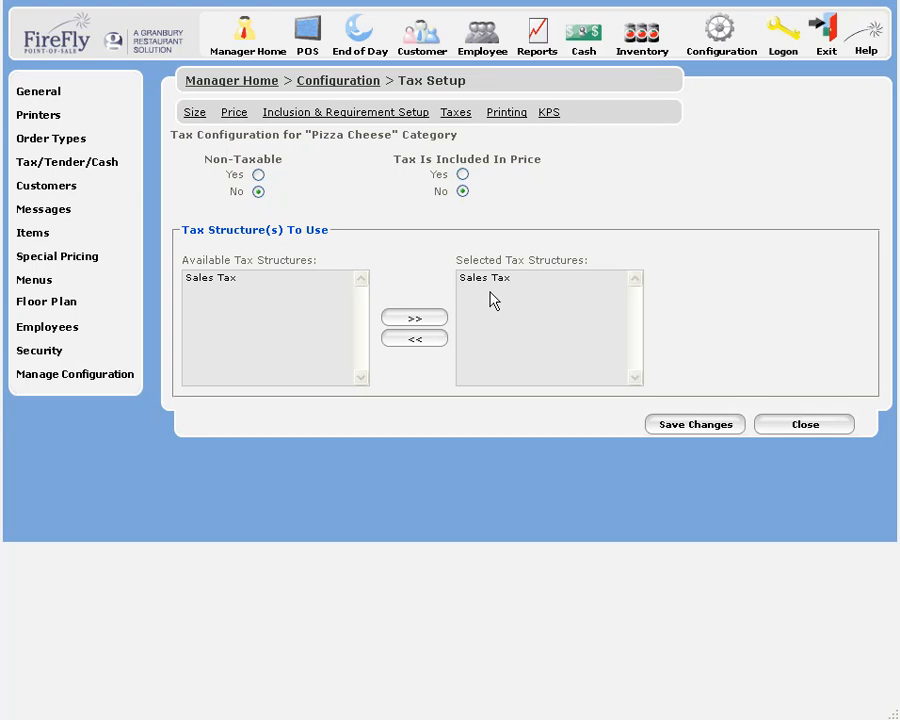
pyautogui.hotkey('alt', 'Left')
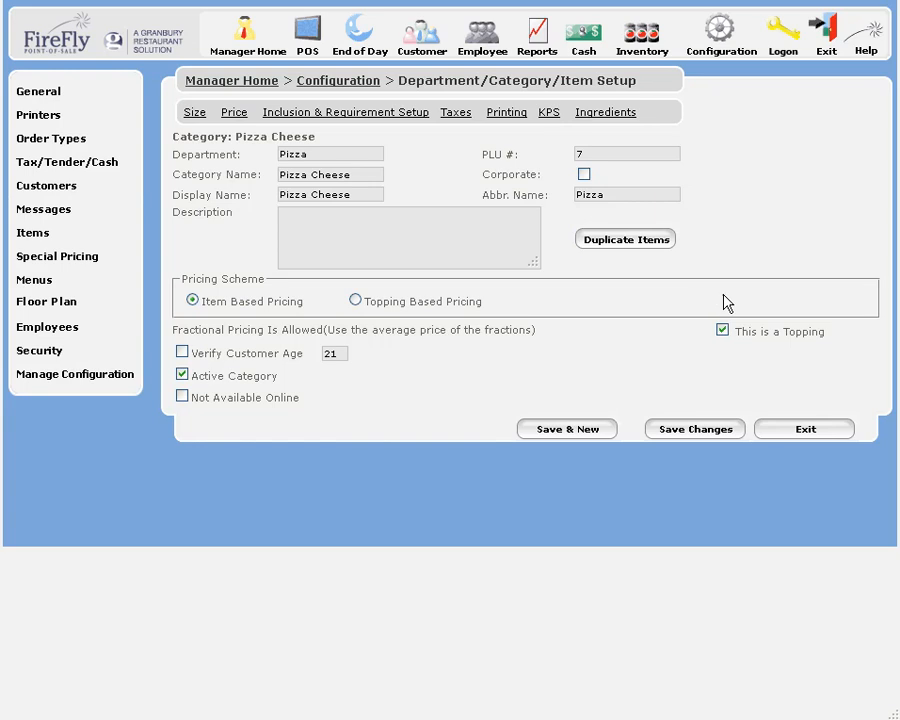
pyautogui.click(790, 430)
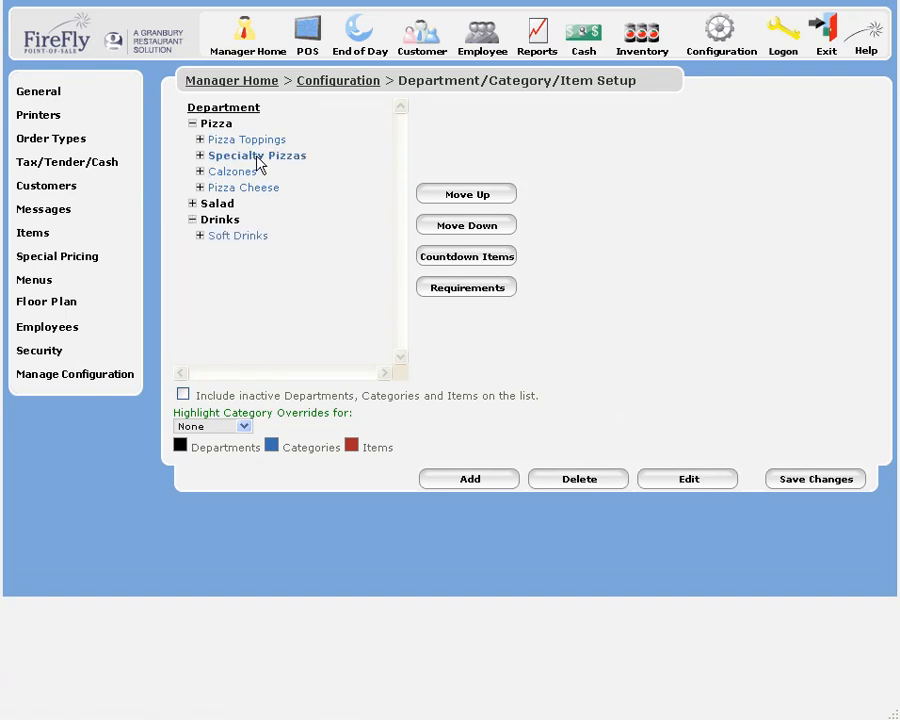
# Make Thin the default crust for the Specialty Pizzas category and save its size setup.
pyautogui.click(702, 490)
pyautogui.click(370, 244)
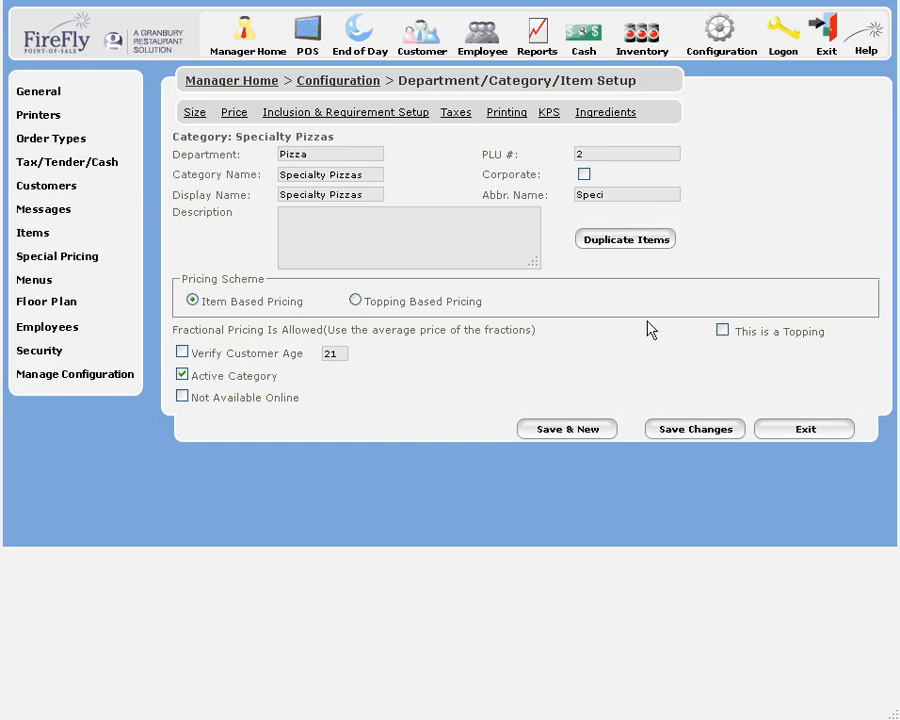
pyautogui.click(195, 114)
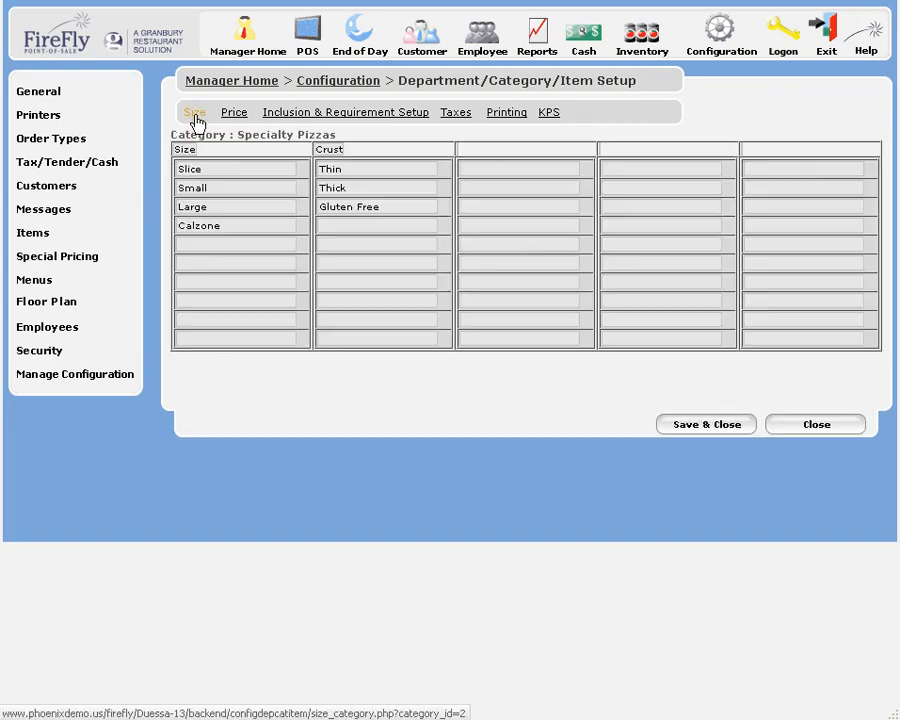
pyautogui.click(340, 169)
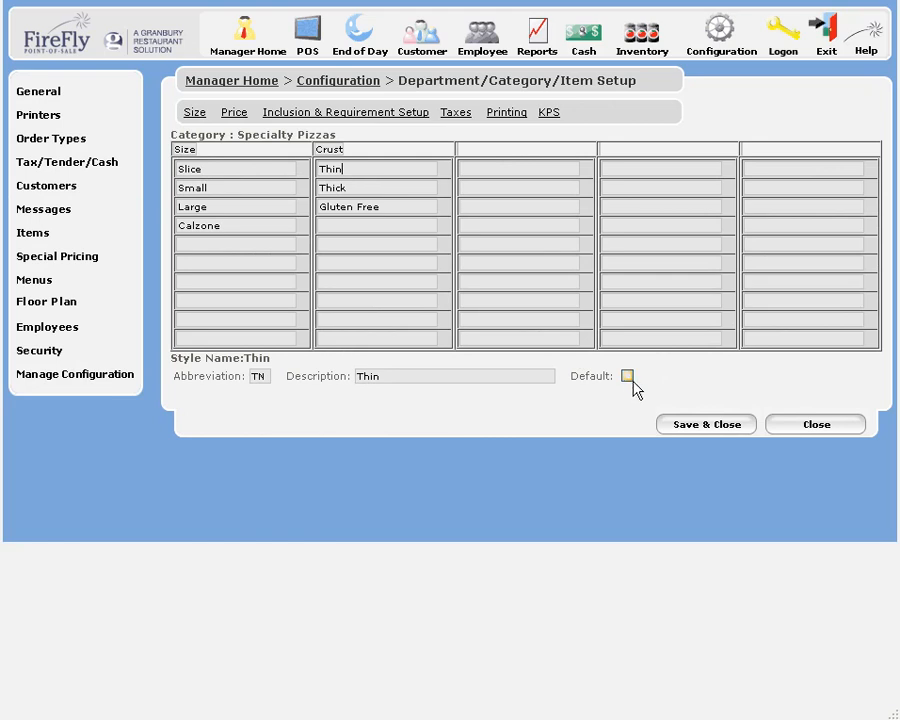
pyautogui.click(628, 377)
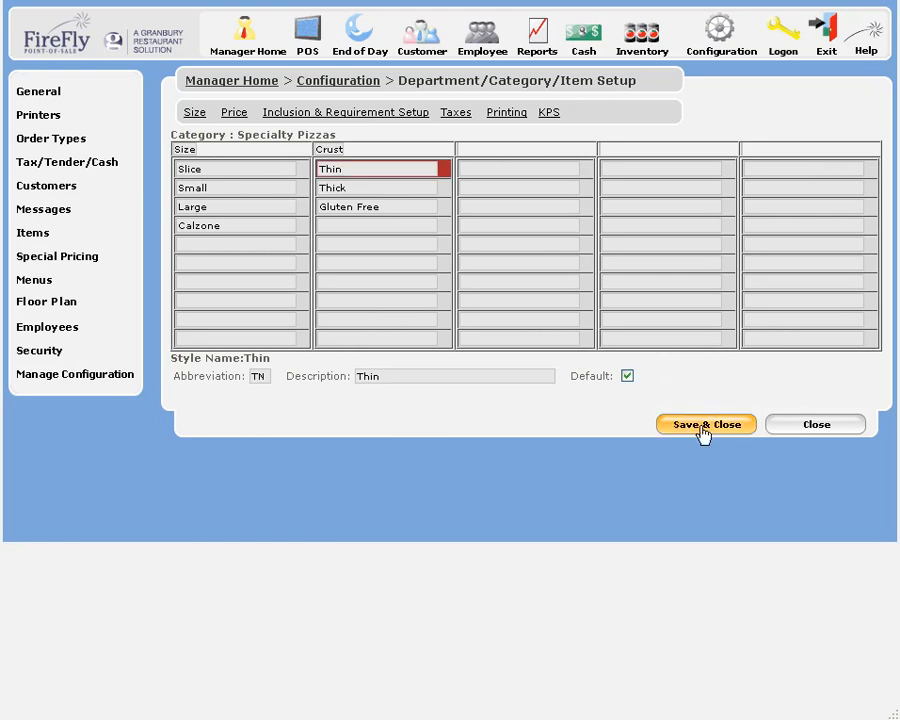
pyautogui.click(705, 425)
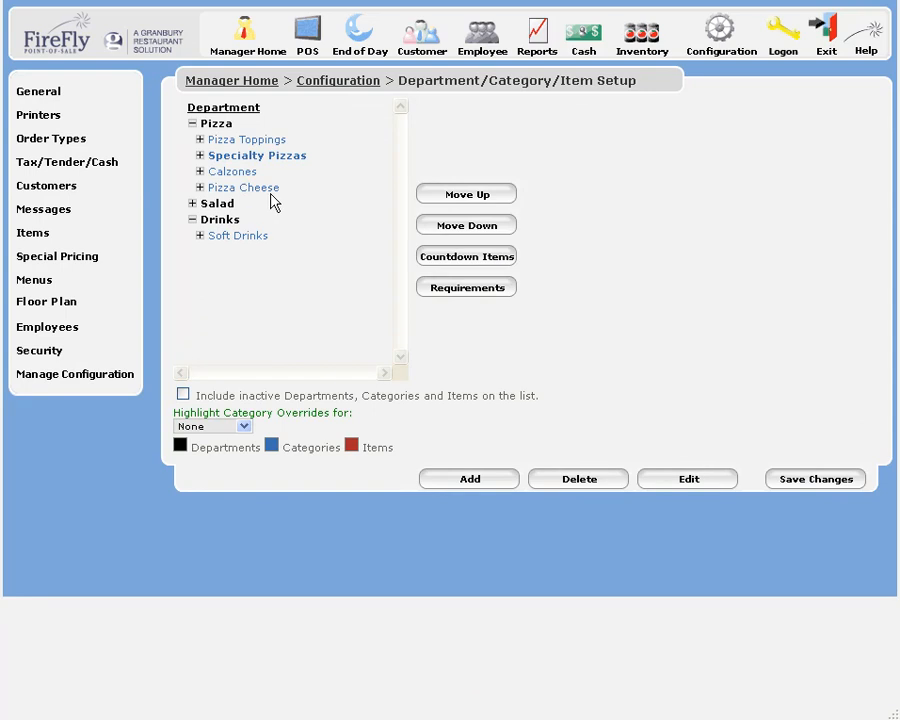
# Expand the Salad department's categories and view the blank new department form, leaving it without saving.
pyautogui.click(193, 204)
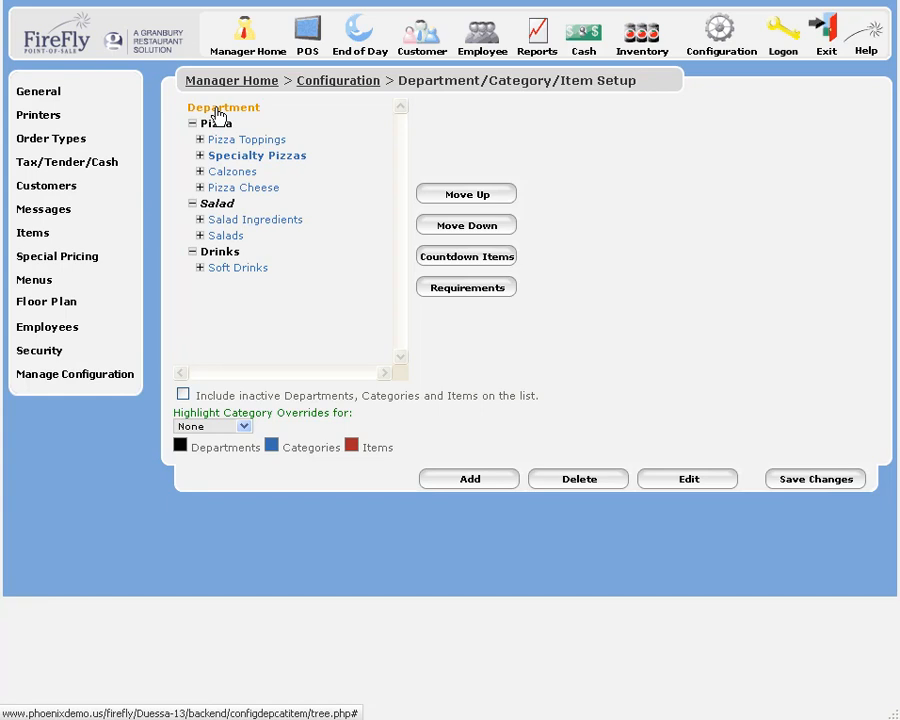
pyautogui.click(505, 483)
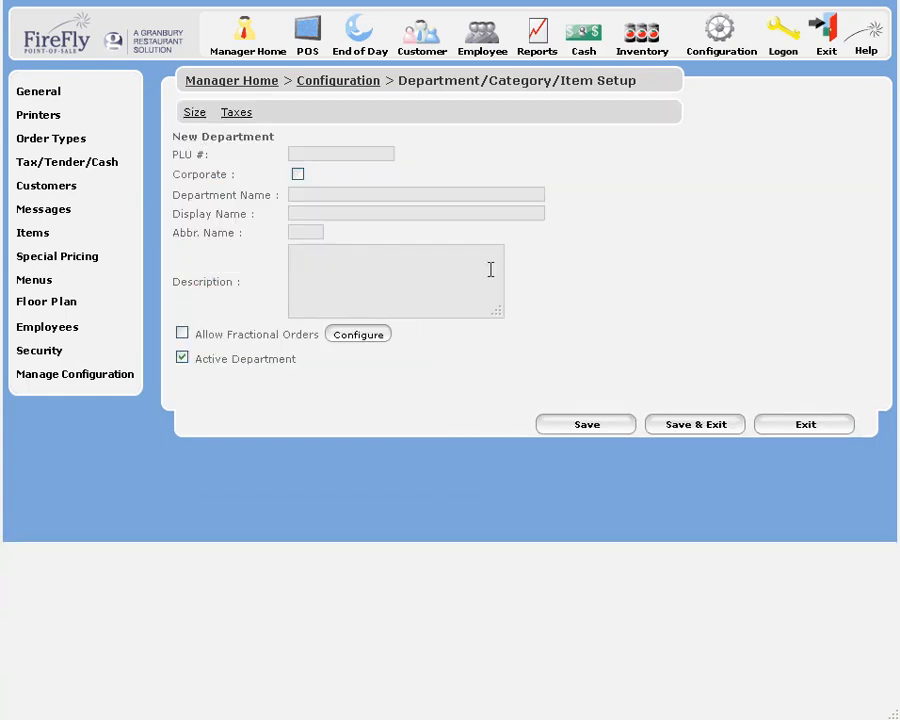
pyautogui.click(796, 428)
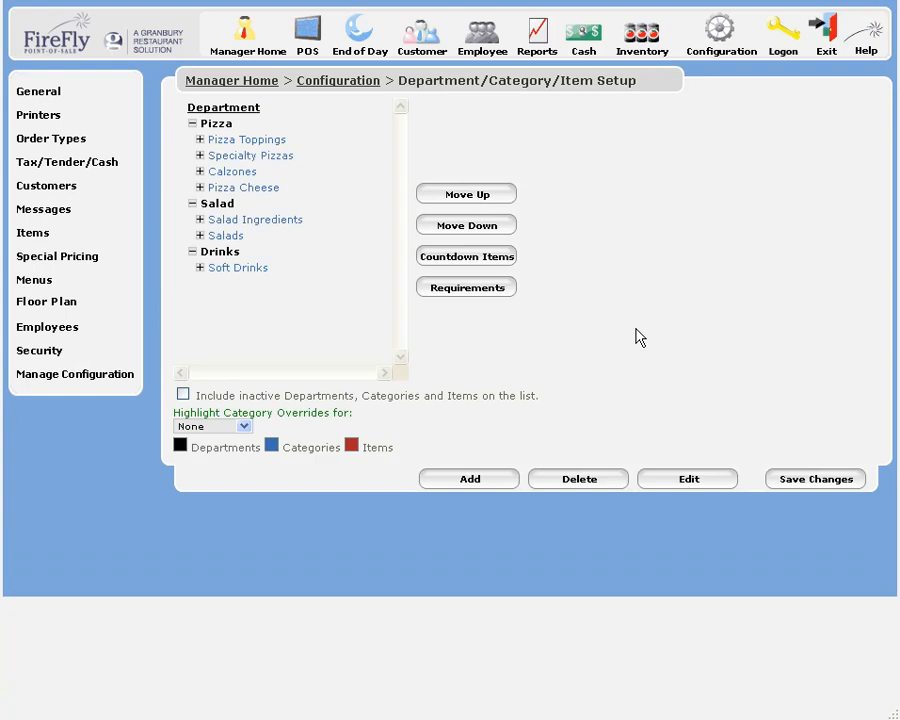